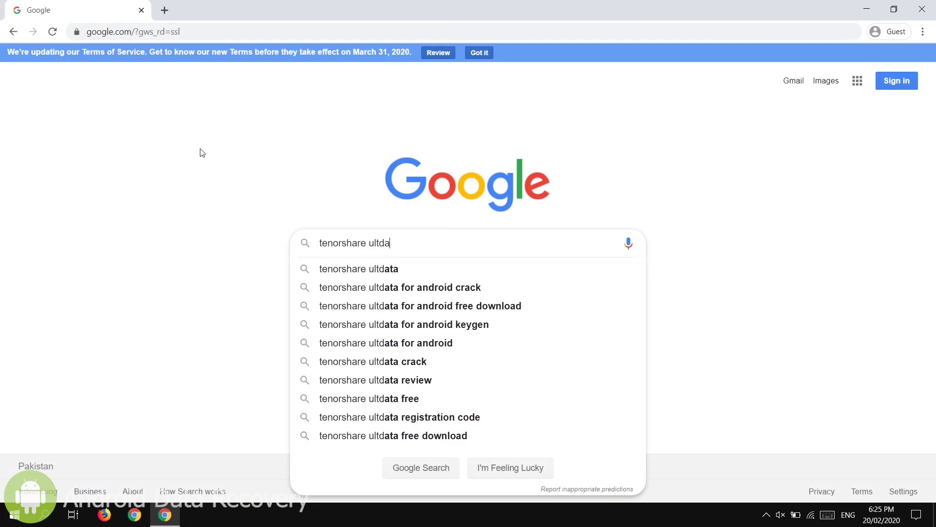
type("ta an")
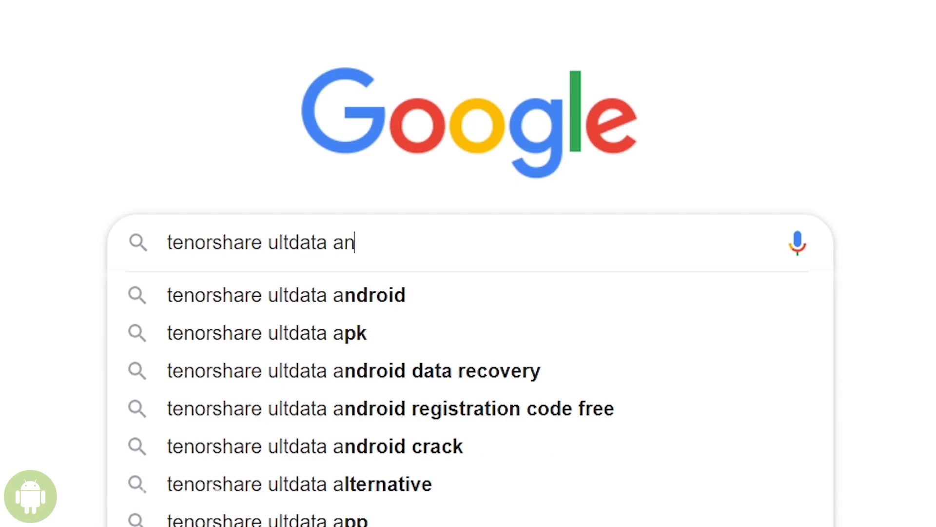
type("dro")
type("id")
- Run the Google search for 'tenorshare ultdata android'
left_click(126, 128)
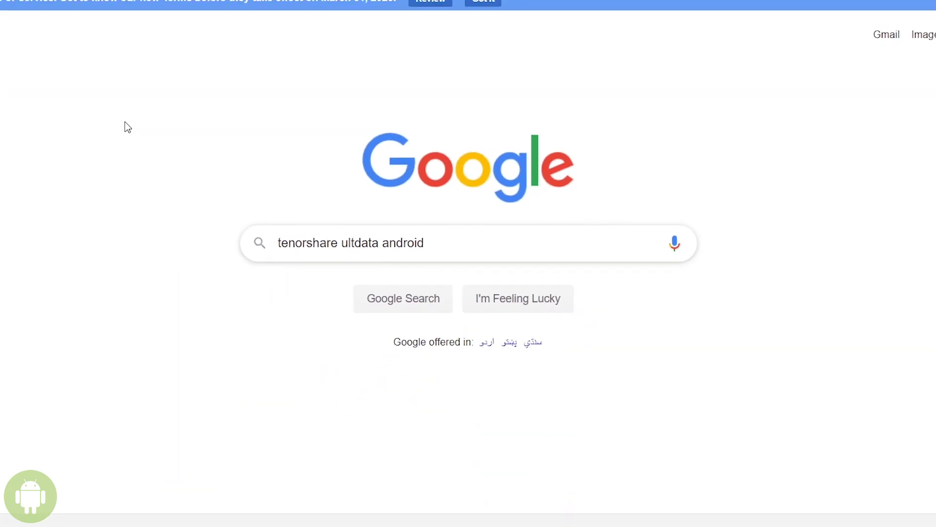
key("Return")
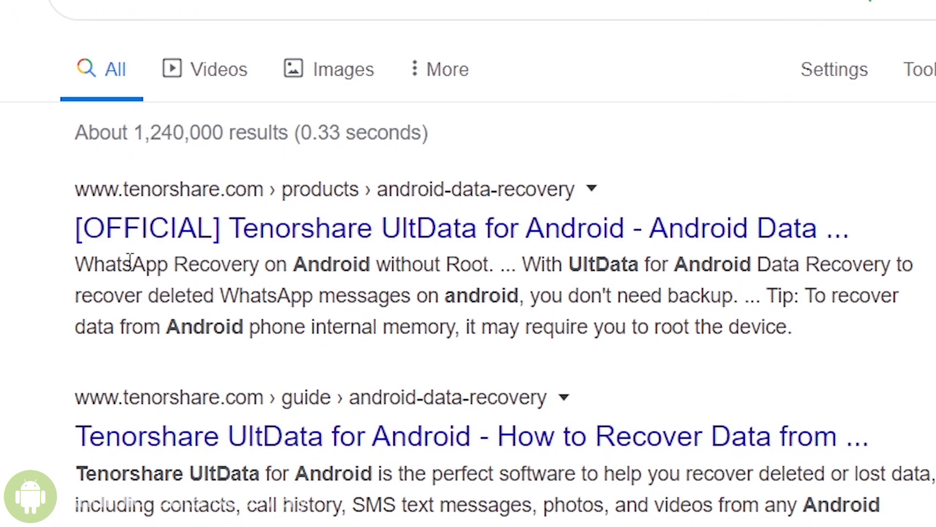
- Download the Windows free trial from the official UltData for Android page and launch the installer
left_click(259, 228)
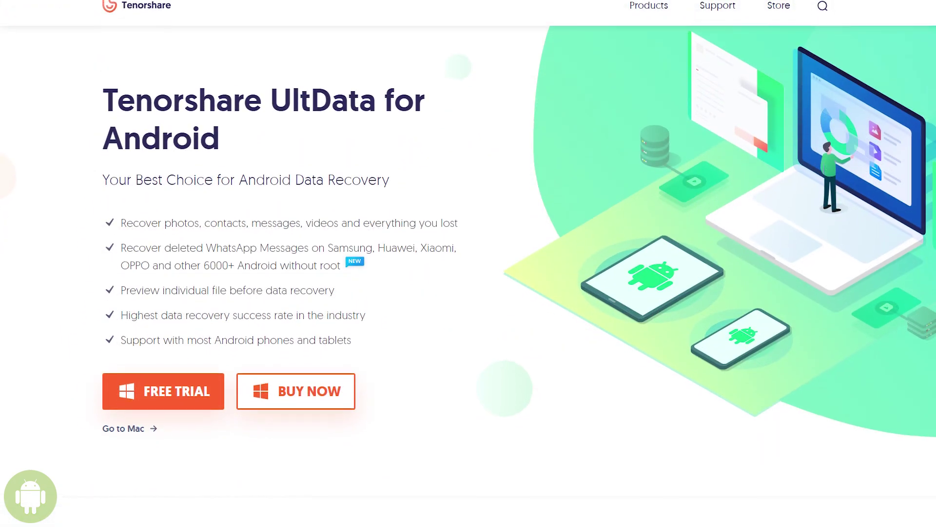
scroll(468, 263, "down", 1)
scroll(469, 264, "down", 1)
scroll(469, 264, "down", 1)
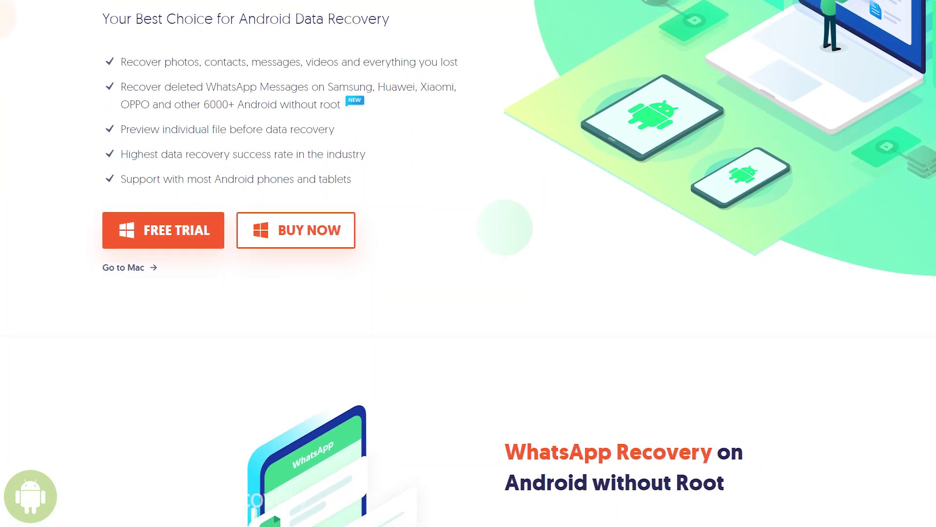
scroll(468, 264, "down", 1)
scroll(468, 263, "down", 1)
scroll(469, 263, "down", 1)
scroll(468, 263, "down", 1)
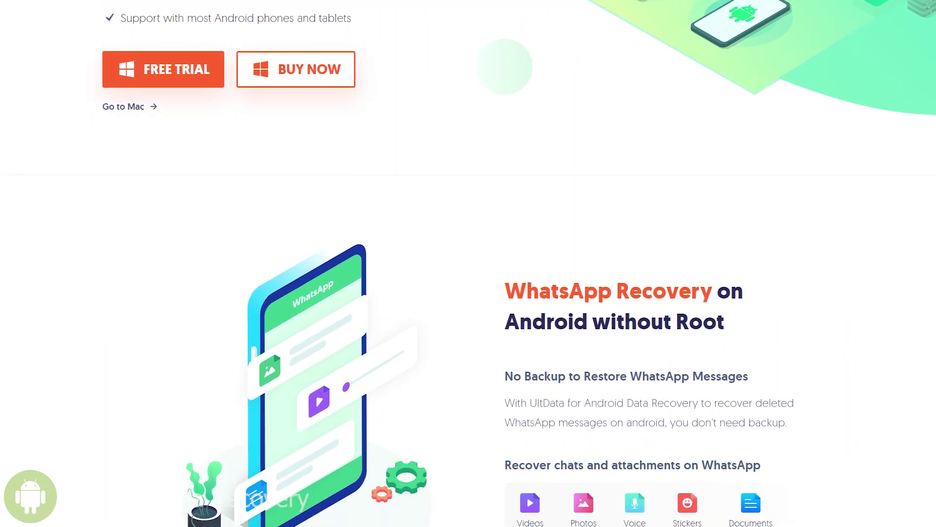
scroll(468, 263, "down", 1)
scroll(469, 264, "down", 1)
scroll(468, 264, "down", 1)
scroll(469, 263, "down", 1)
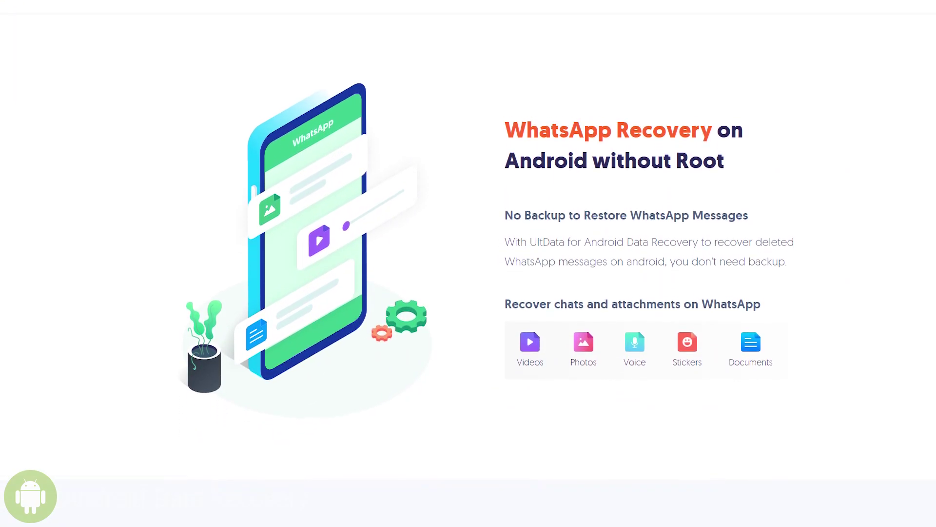
scroll(468, 264, "down", 1)
scroll(468, 263, "down", 1)
scroll(468, 263, "down", 1)
scroll(468, 263, "down", 1)
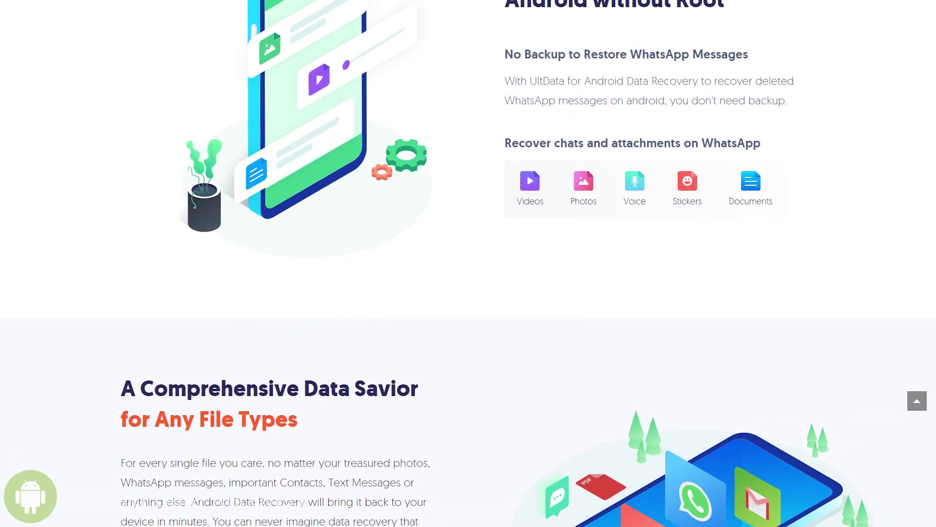
scroll(468, 263, "down", 1)
scroll(469, 263, "down", 1)
scroll(468, 264, "down", 1)
scroll(469, 263, "down", 1)
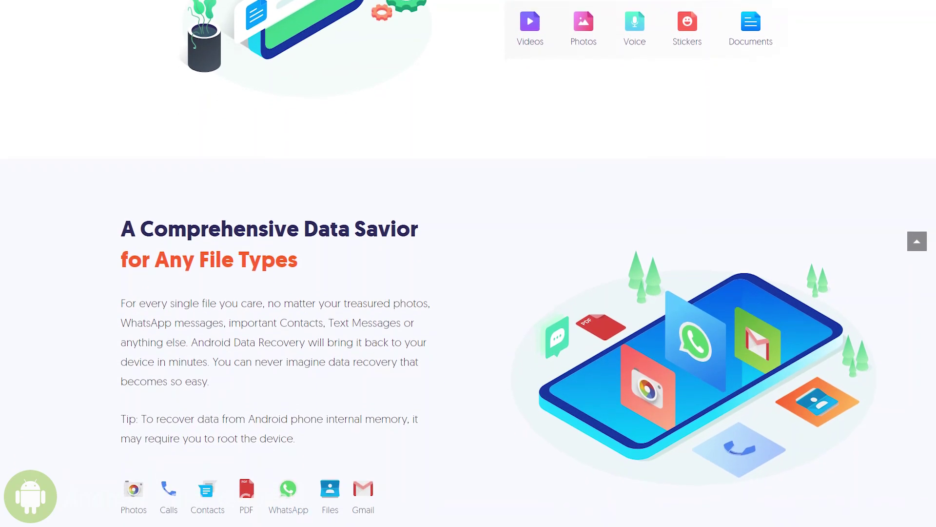
scroll(469, 264, "down", 1)
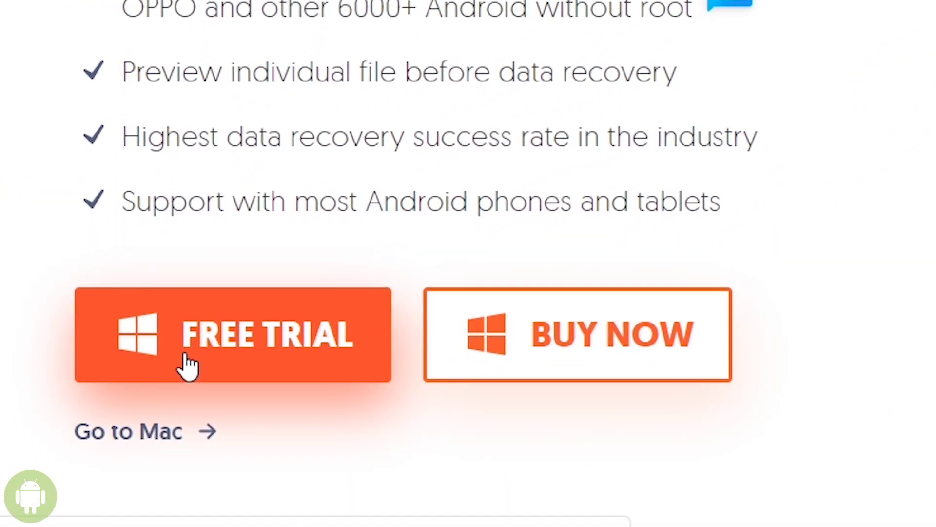
left_click(187, 366)
left_click(136, 437)
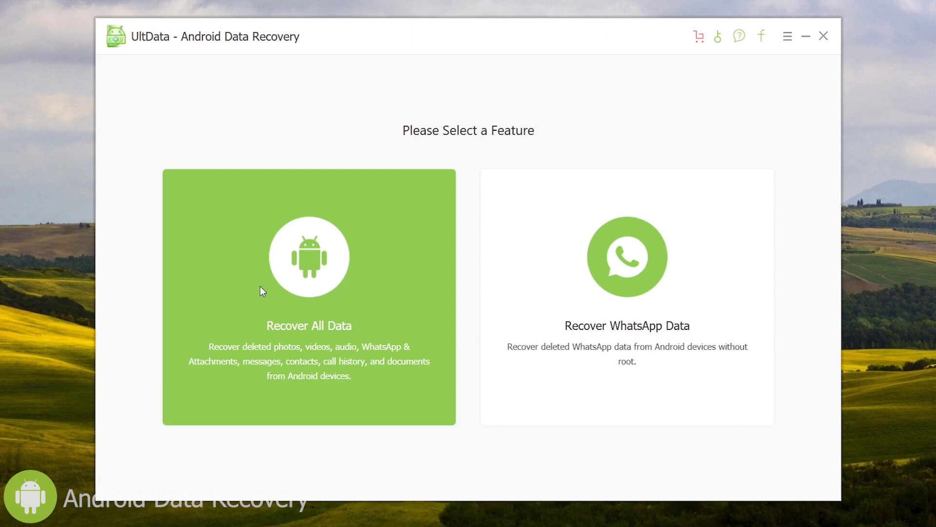
- Choose Recover All Data to begin connecting the Nokia 6.1 Plus
left_click(289, 285)
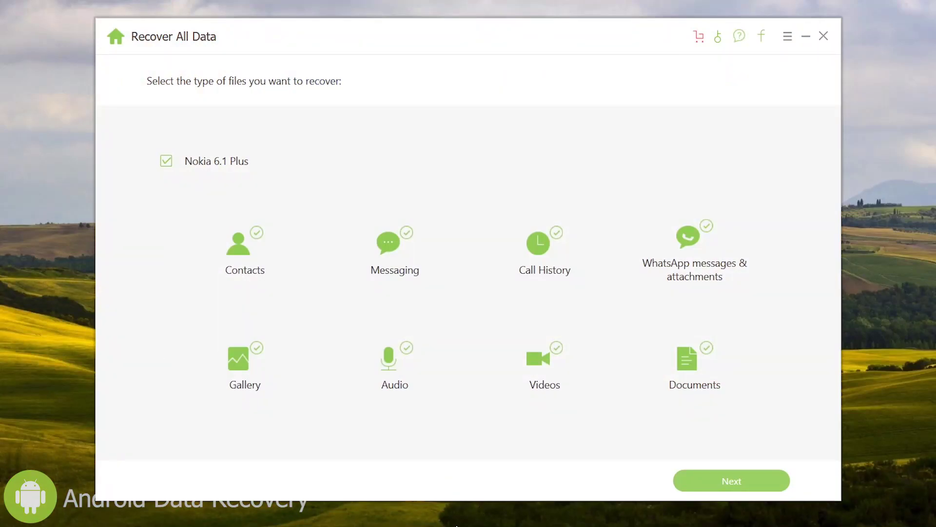
left_click(170, 166)
left_click(168, 165)
left_click(706, 478)
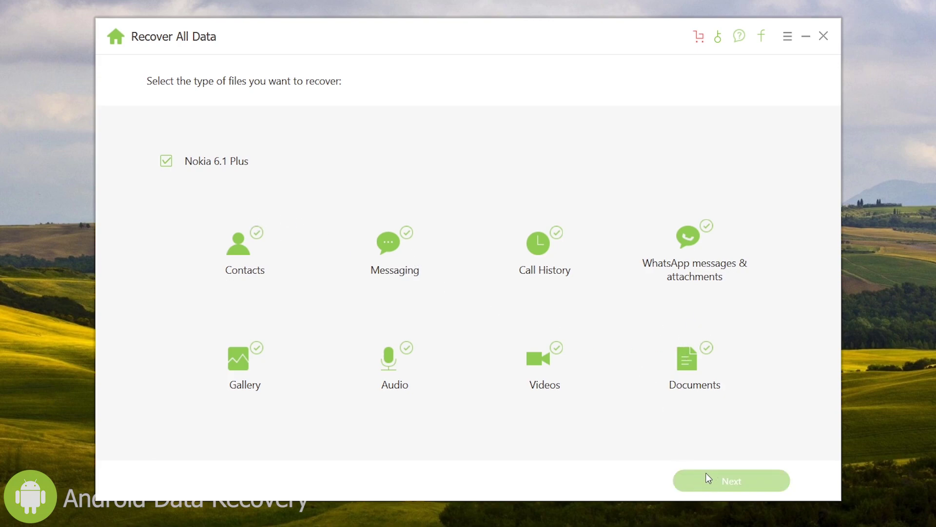
- Start analysing the Nokia 6.1 Plus for the selected file types
left_click(707, 476)
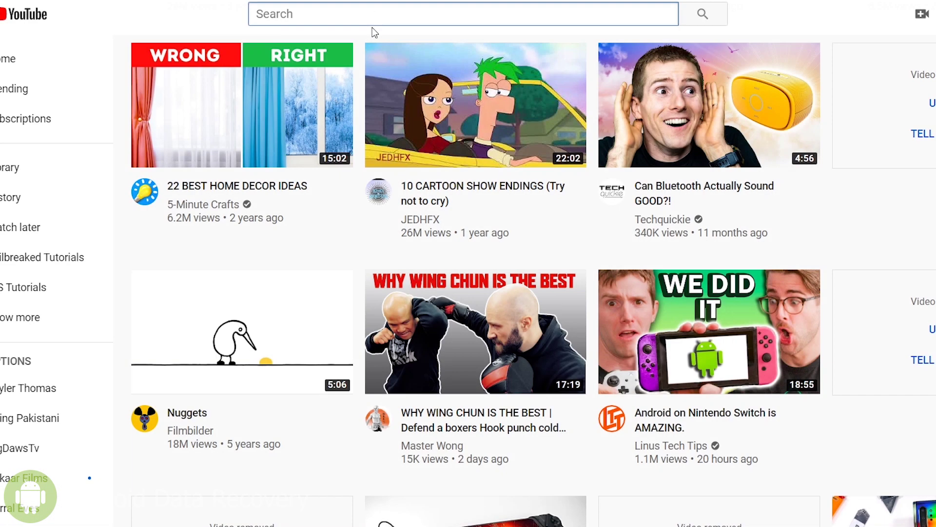
- Search YouTube for 'how to root samsung galaxy s8' tutorials
left_click(385, 21)
type("how to roo")
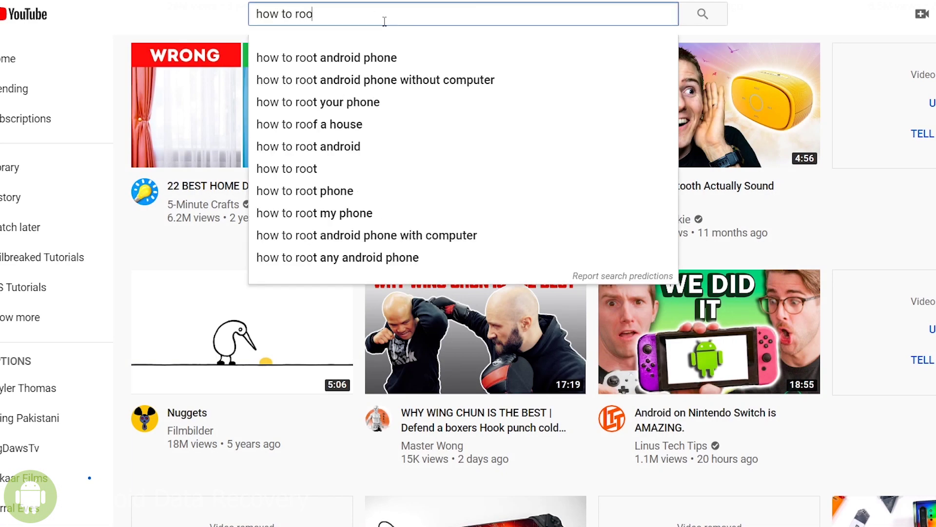
type("t samsung galaxy")
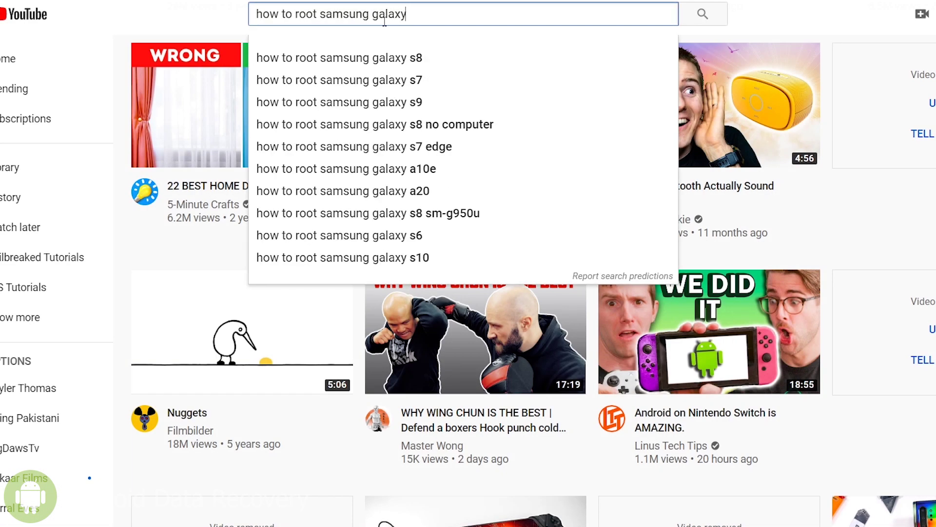
type(" s8")
key("Return")
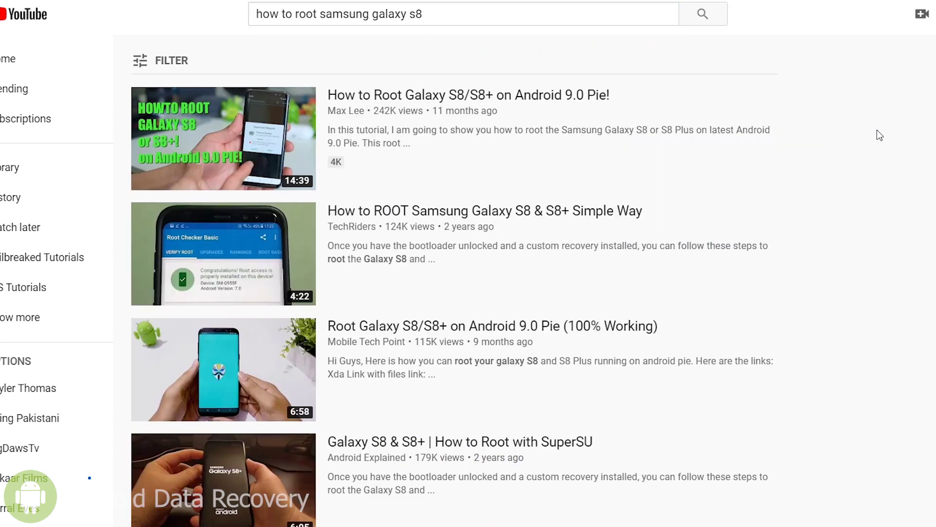
left_click(437, 18)
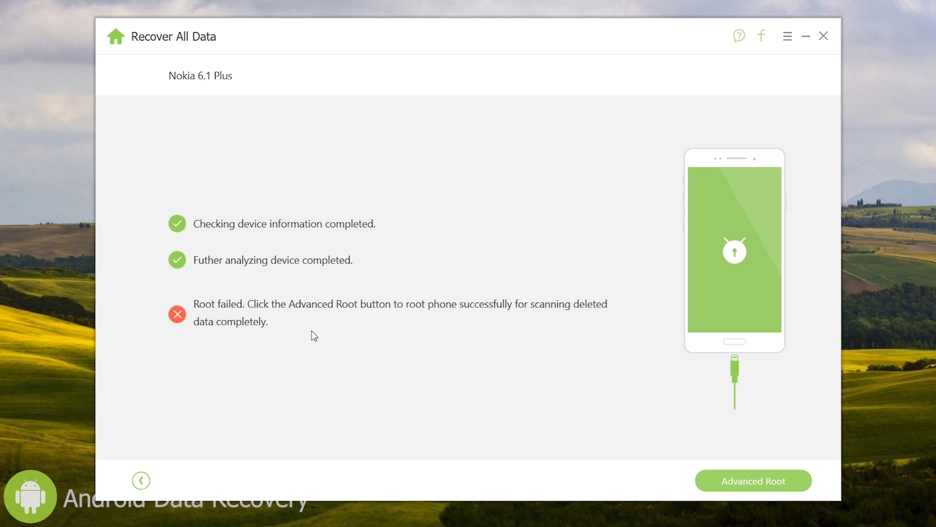
- Back out of the Root failed screen and choose Recover WhatsApp Data
left_click(145, 473)
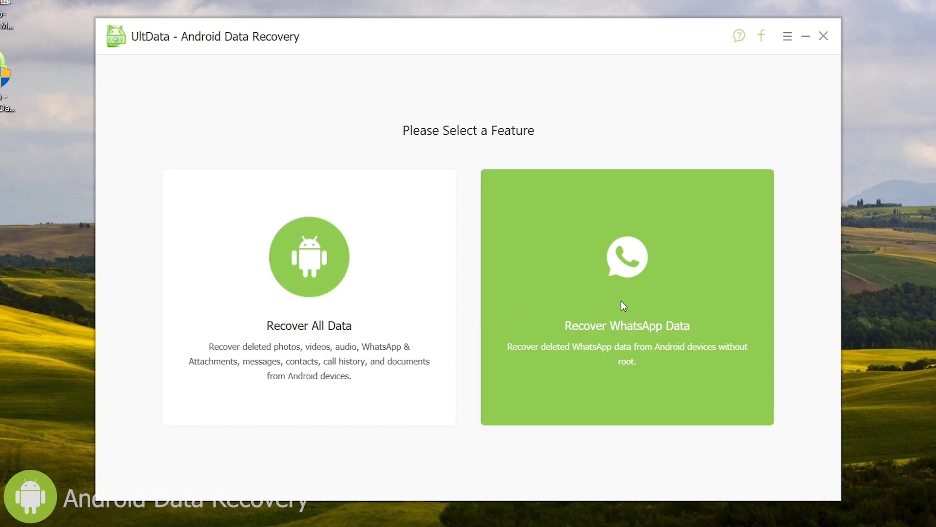
left_click(621, 301)
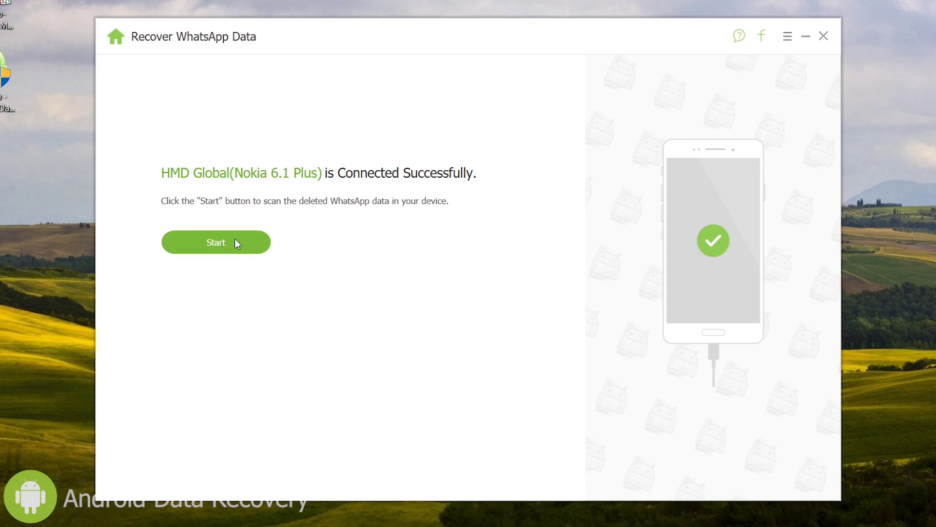
- Start scanning the Nokia 6.1 Plus for deleted WhatsApp data
left_click(235, 243)
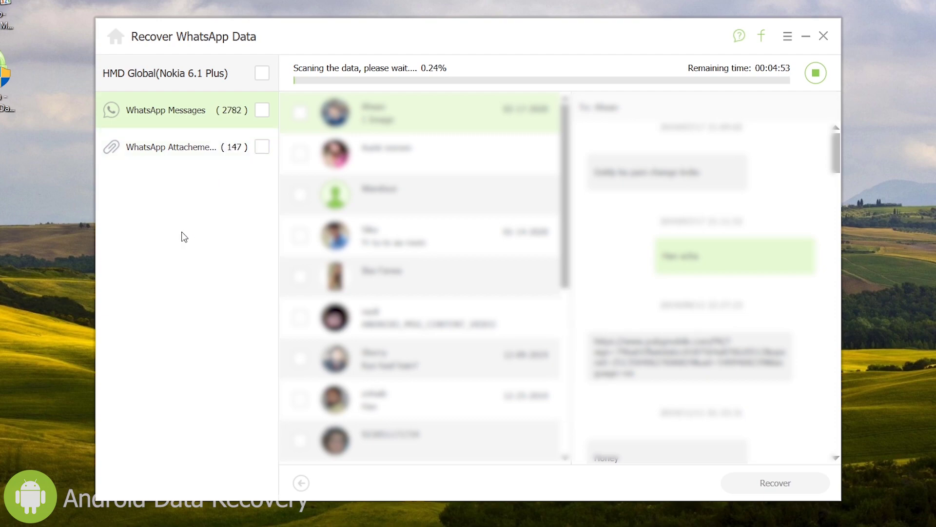
scroll(406, 446, "down", 3)
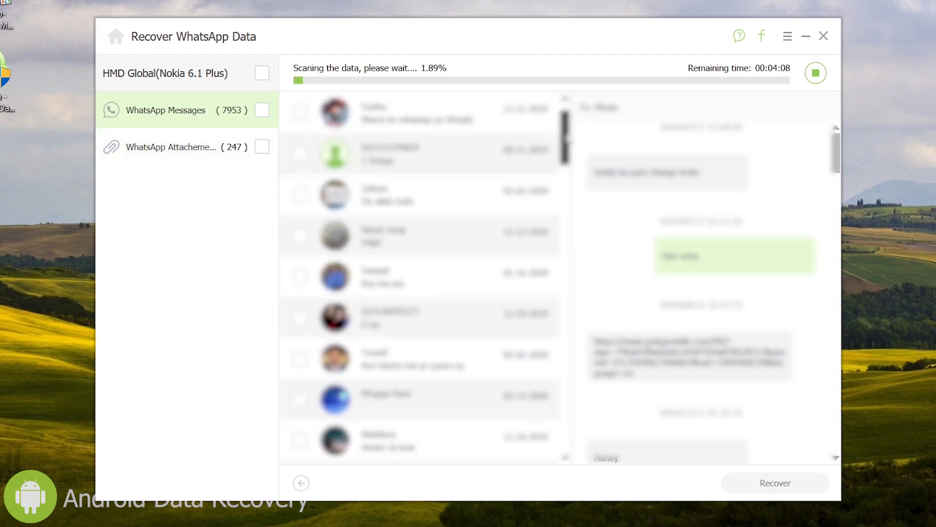
scroll(406, 446, "down", 2)
scroll(406, 446, "down", 1)
scroll(406, 446, "down", 1)
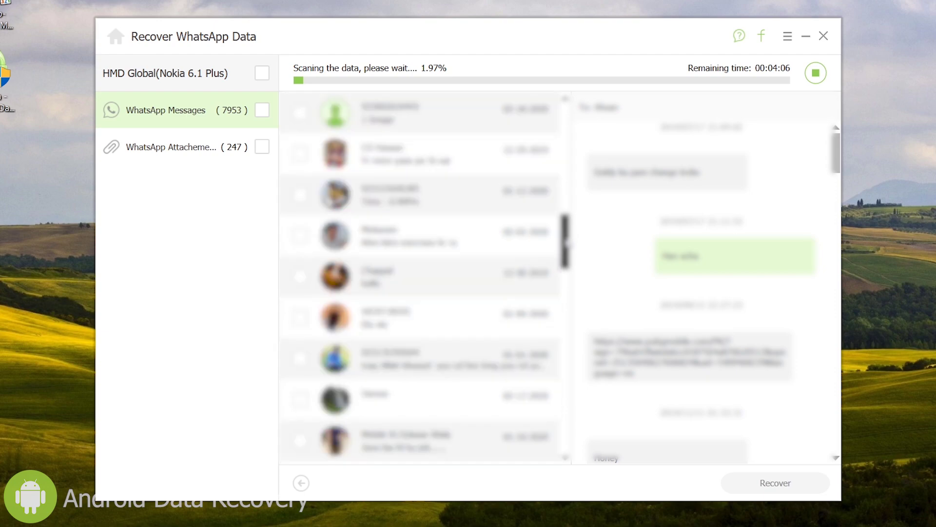
scroll(407, 447, "down", 1)
scroll(419, 278, "down", 2)
scroll(419, 279, "down", 2)
scroll(419, 278, "down", 2)
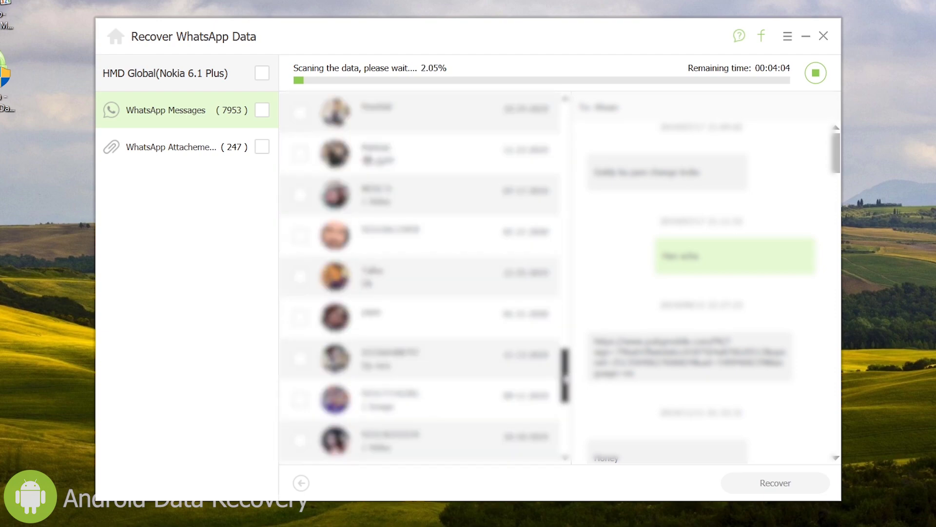
scroll(419, 278, "down", 2)
scroll(420, 279, "down", 3)
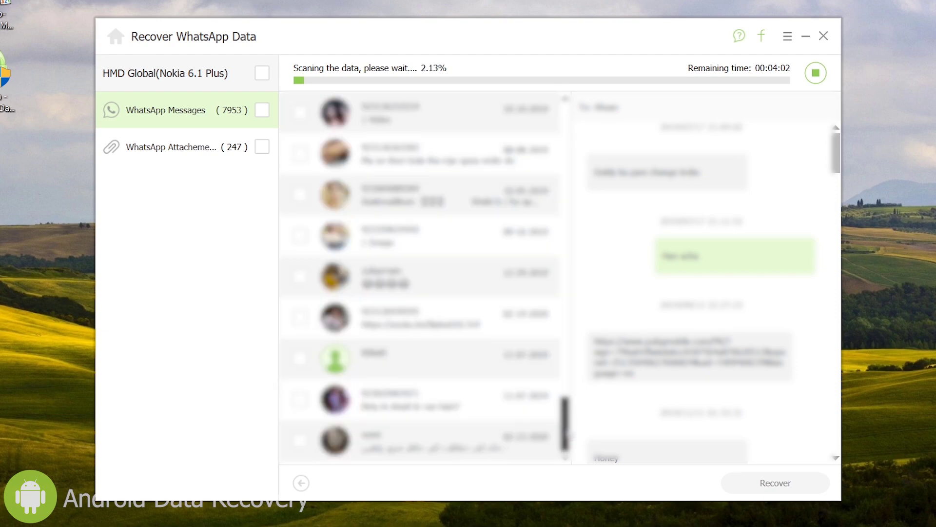
- Preview a chat and the recovered Images attachments, then recover the checked WhatsApp messages
left_click(428, 292)
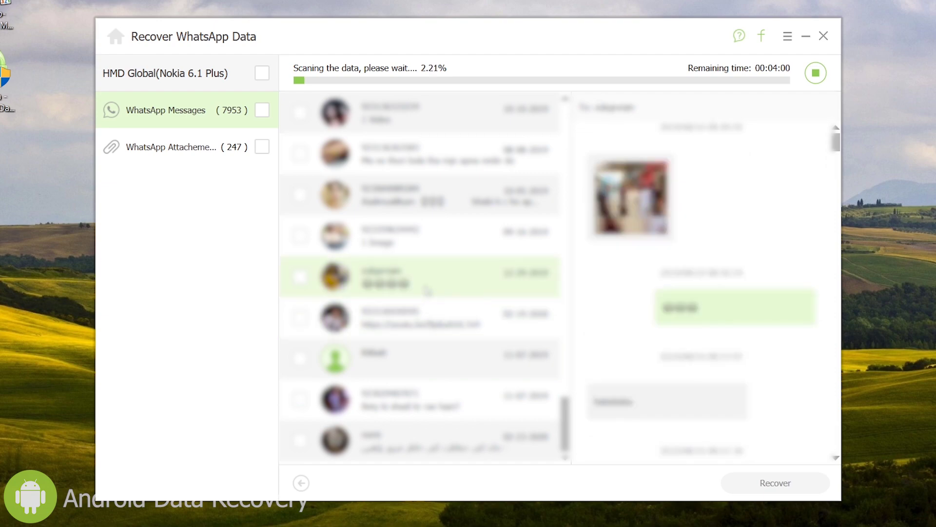
left_click(454, 355)
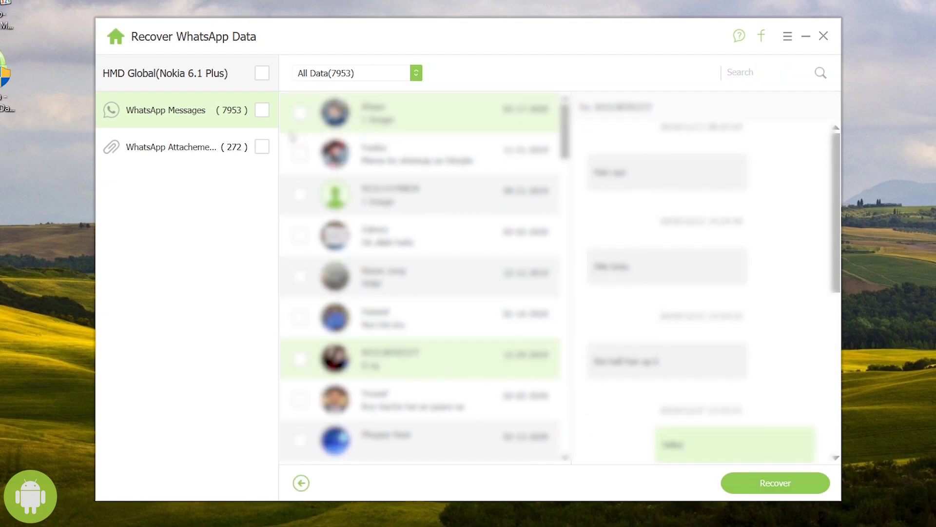
left_click(189, 145)
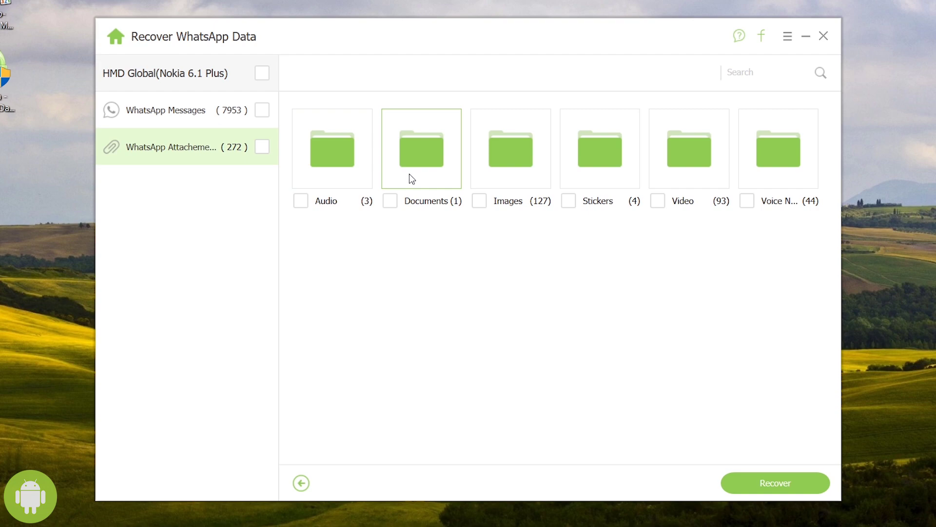
left_click(498, 184)
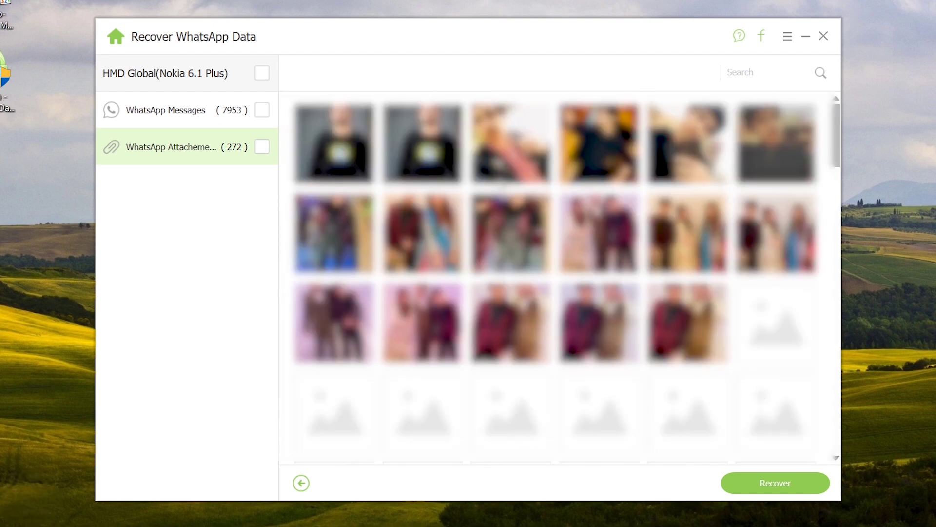
scroll(556, 278, "down", 10)
scroll(556, 278, "up", 5)
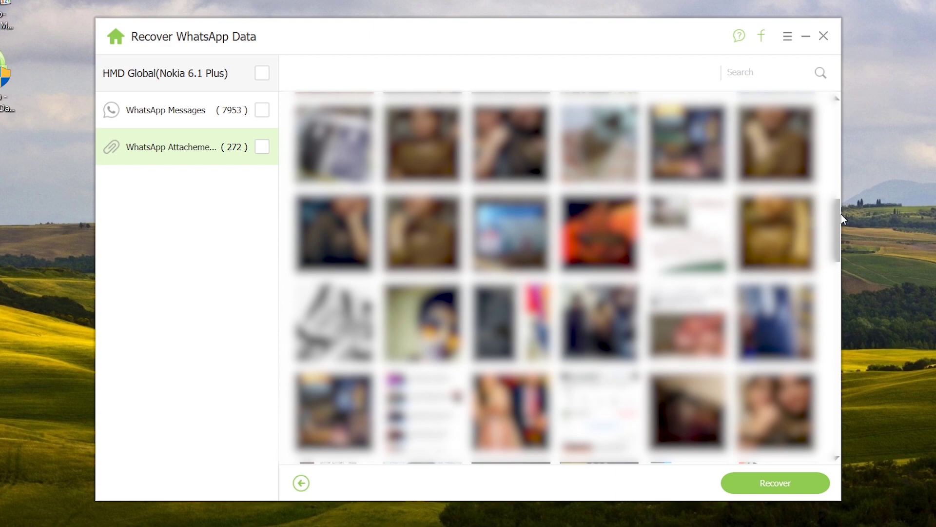
left_click_drag(839, 240, 837, 265)
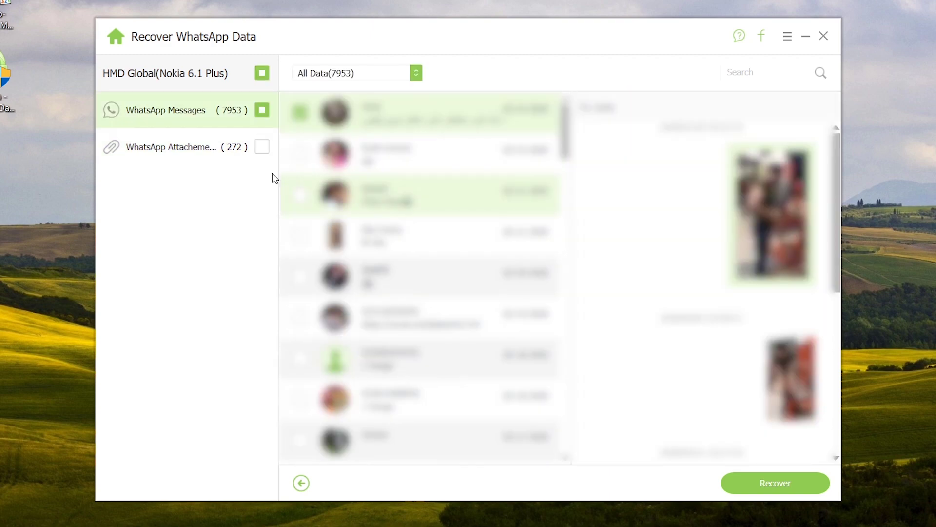
left_click(788, 489)
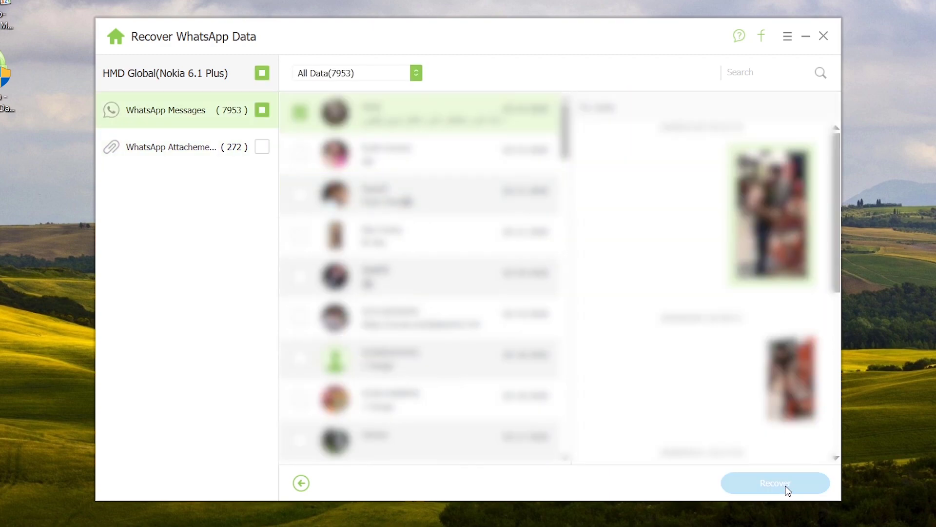